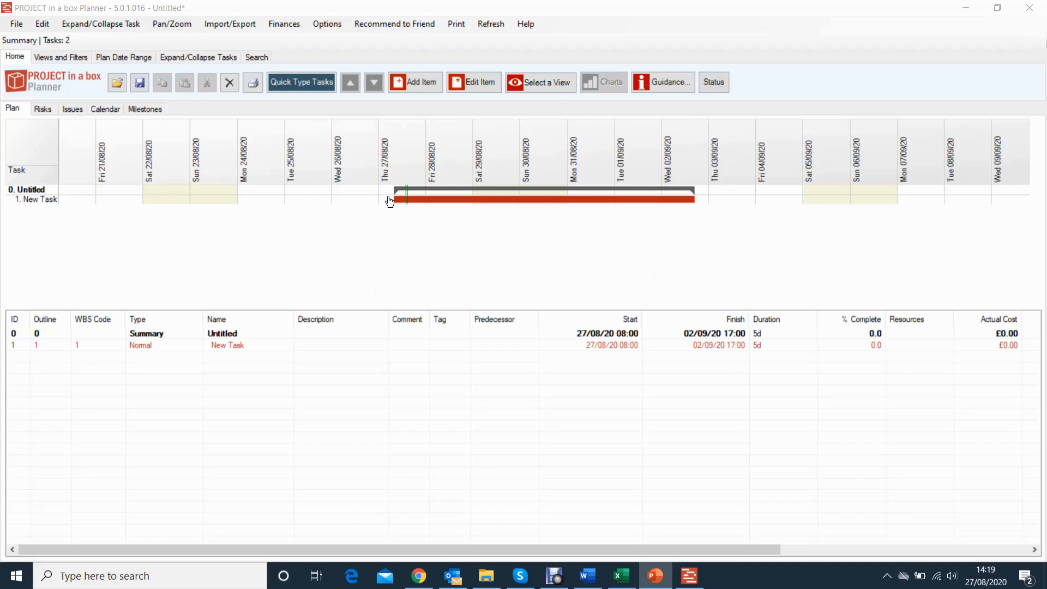
# Open Quick Type Tasks and enter two tasks on separate lines, "tasks 1" and "task2"
pyautogui.click(319, 86)
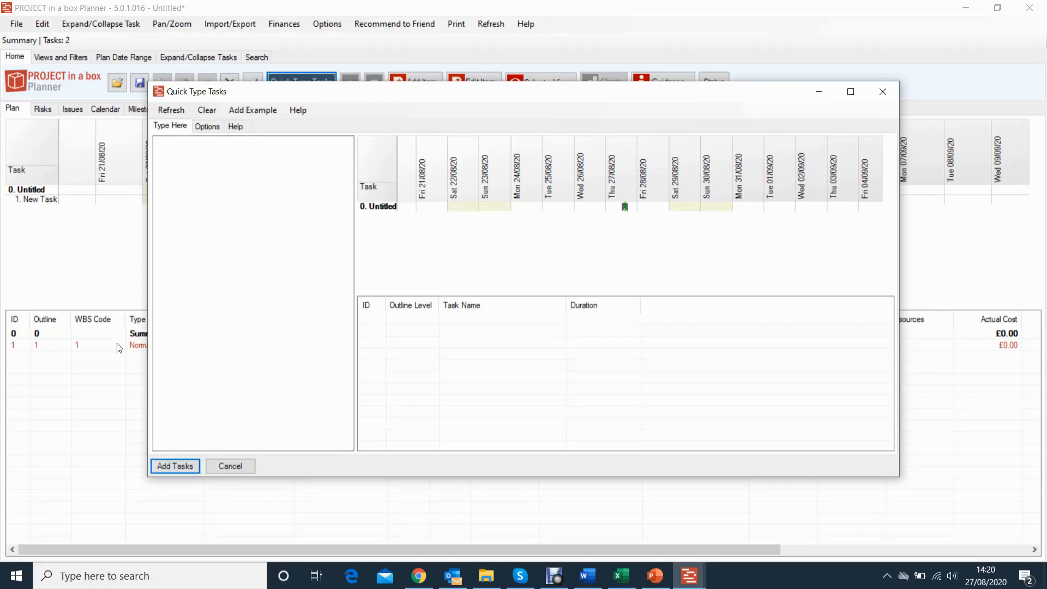
pyautogui.click(216, 169)
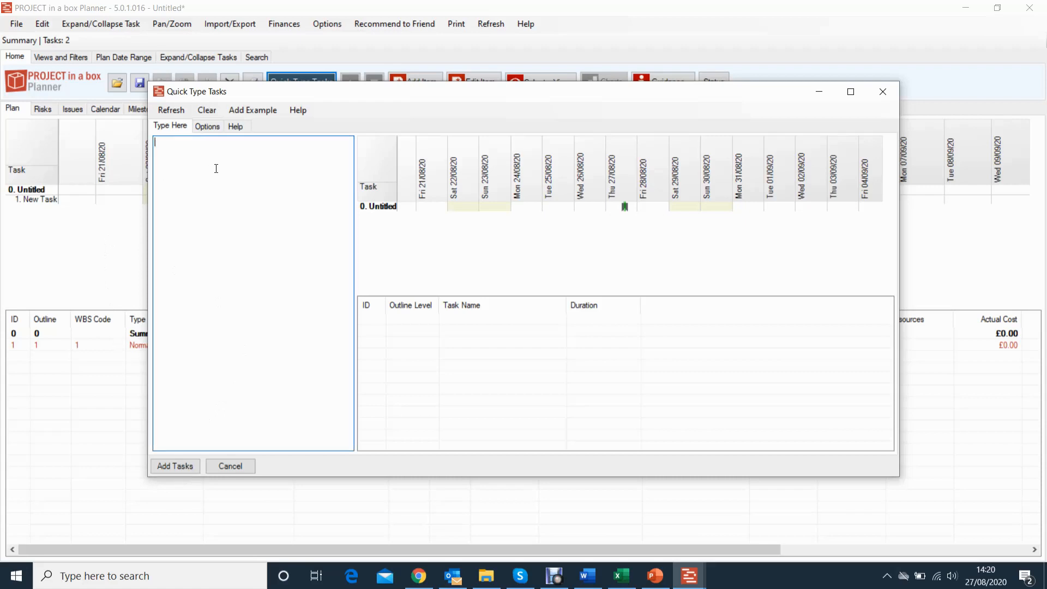
pyautogui.write('tasks 1')
pyautogui.press('Return')
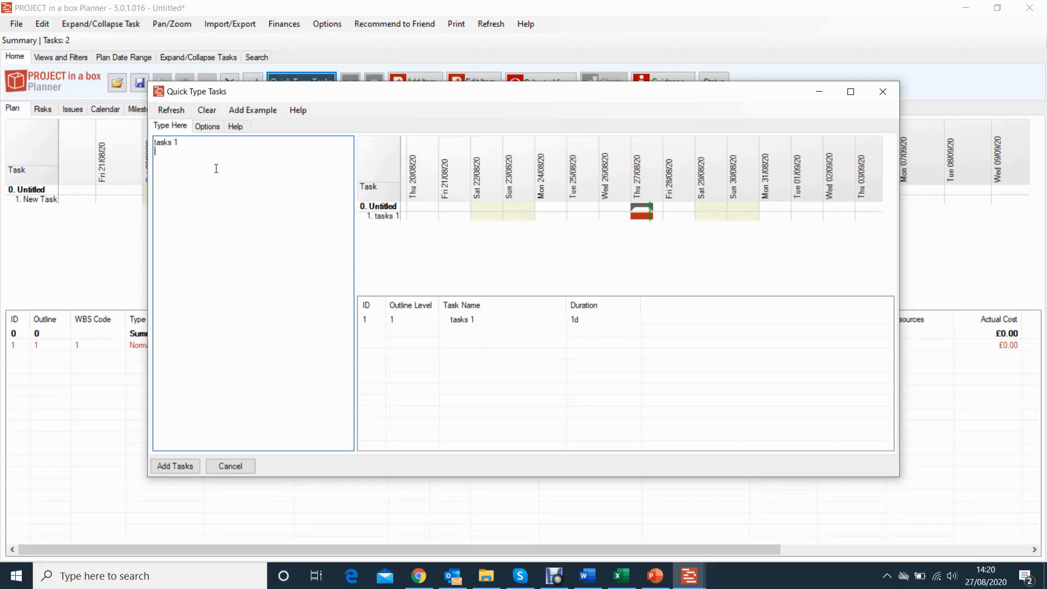
pyautogui.write('t')
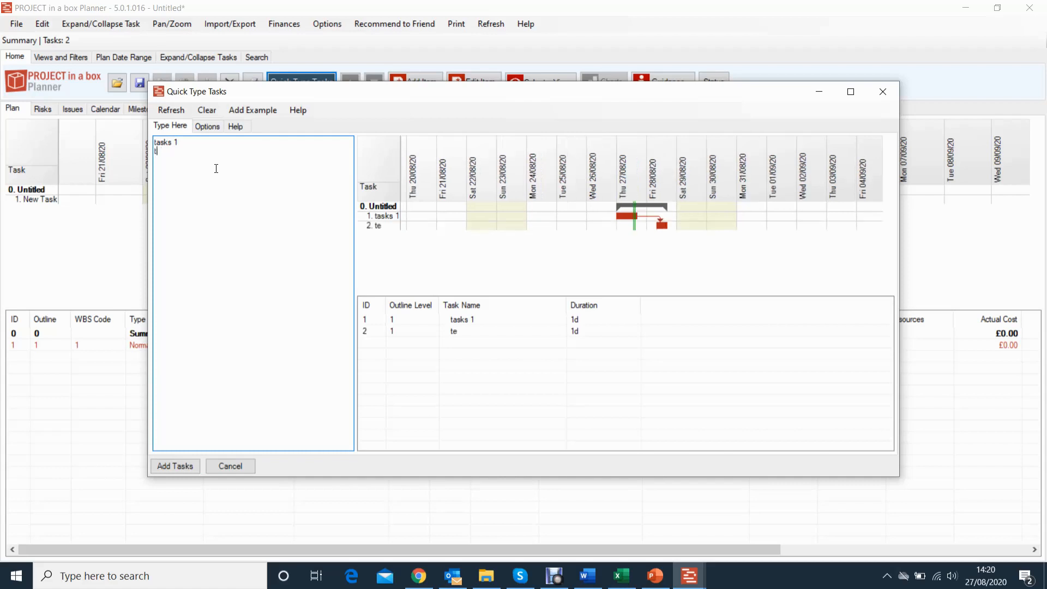
pyautogui.write('ask2')
# Replace the typed lines with a "top group" heading and two indented subtasks, "task1" and "task2"
pyautogui.moveTo(180, 154); pyautogui.dragTo(154, 141)
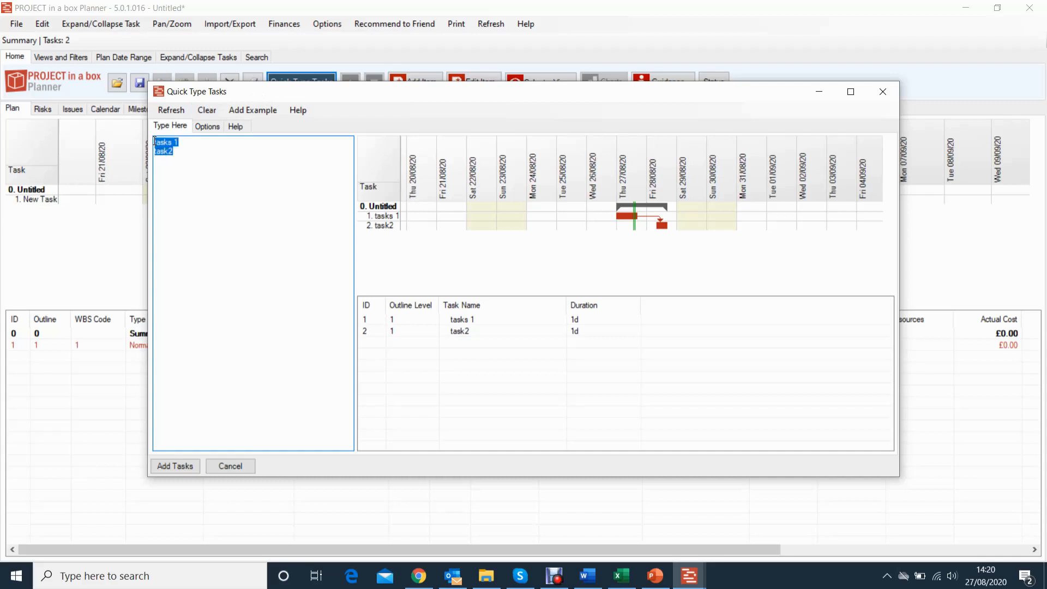
pyautogui.write('top ')
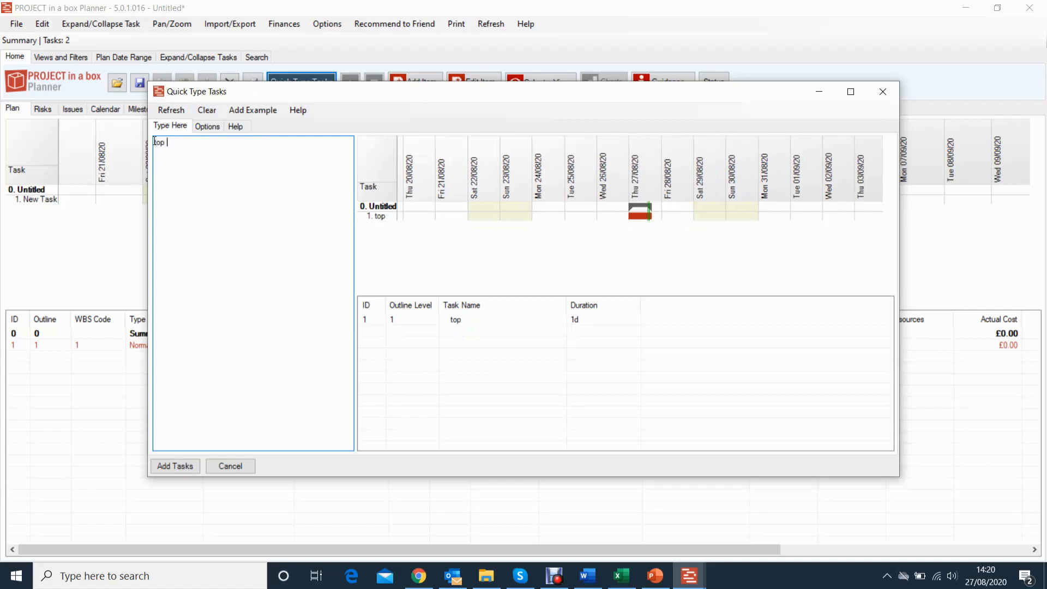
pyautogui.write('grouou')
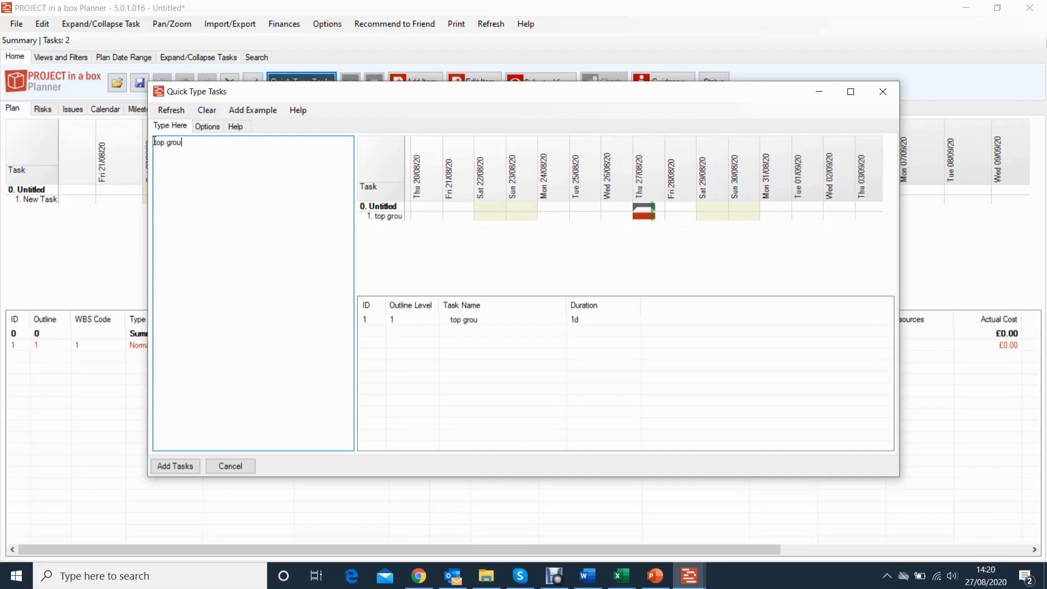
pyautogui.press('BackSpace')
pyautogui.write('p')
pyautogui.press('Return')
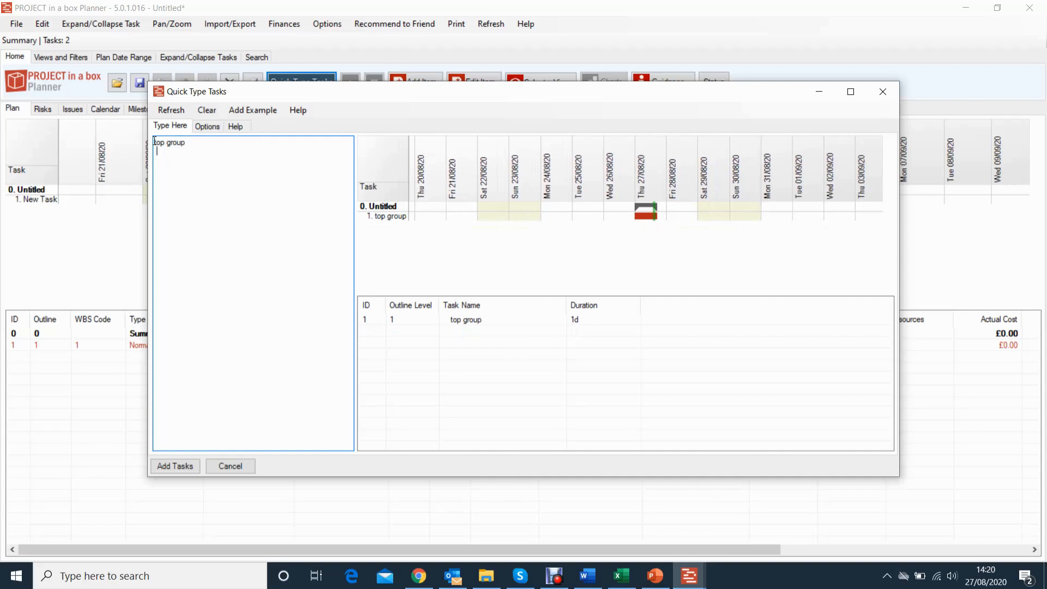
pyautogui.write('task1')
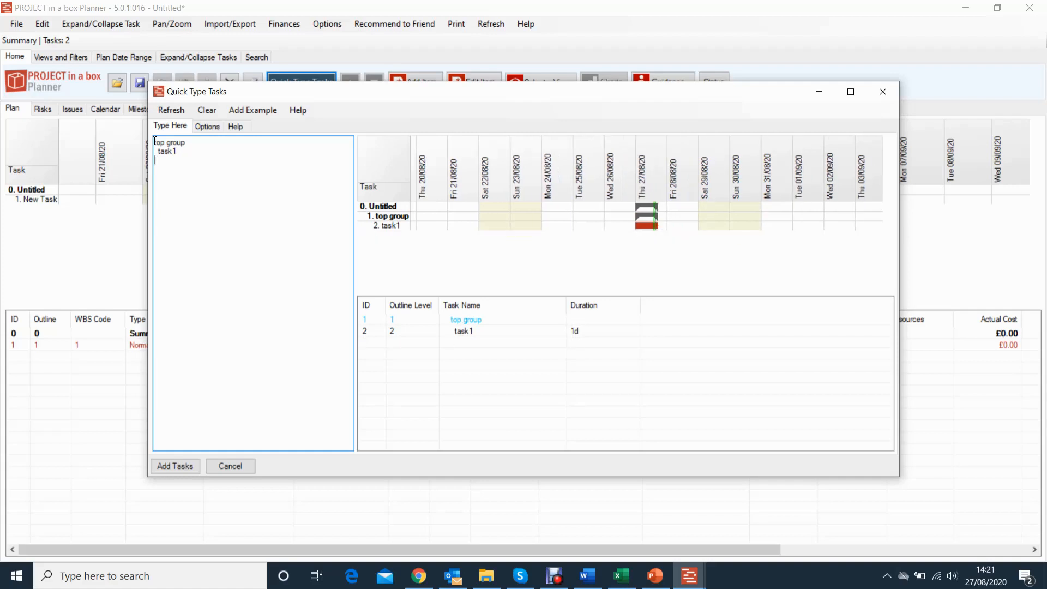
pyautogui.write('task2')
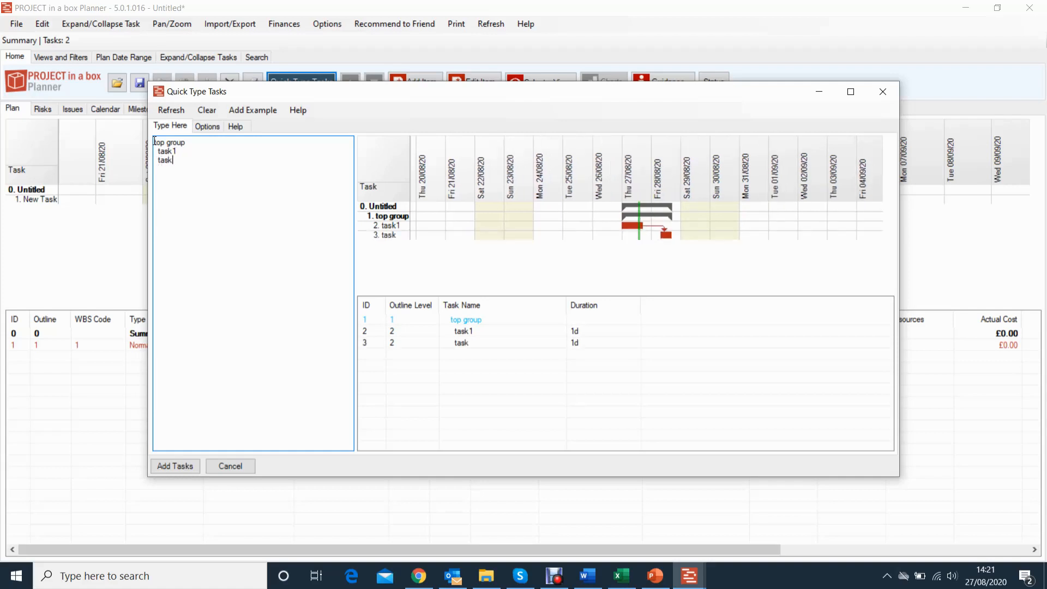
# Add a "next group" line below task2 at the same outline level as "top group"
pyautogui.press('Return')
pyautogui.write('new')
pyautogui.press('BackSpace')
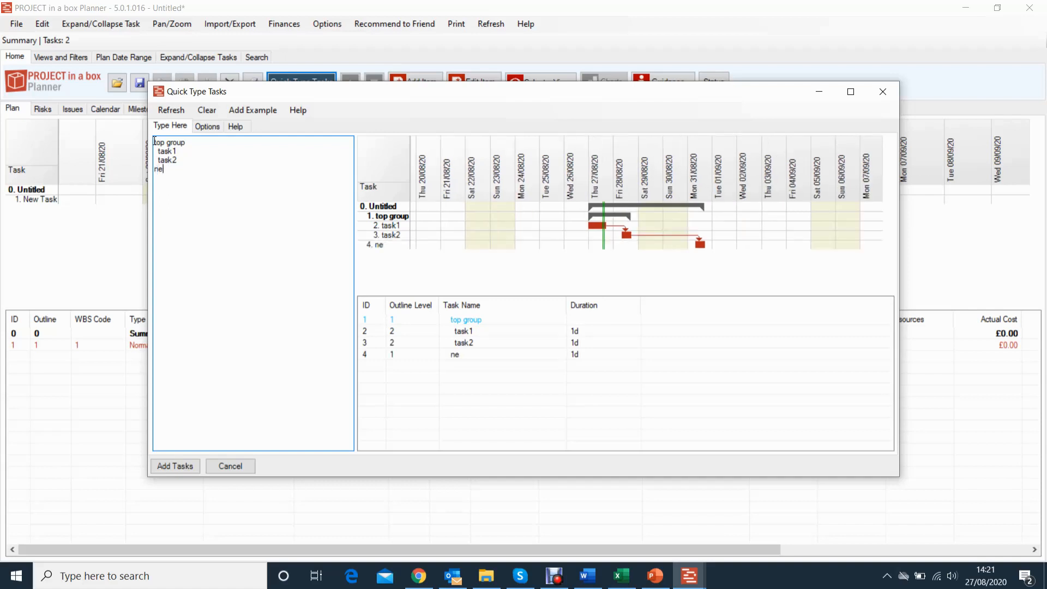
pyautogui.write('xt group')
pyautogui.press('Return')
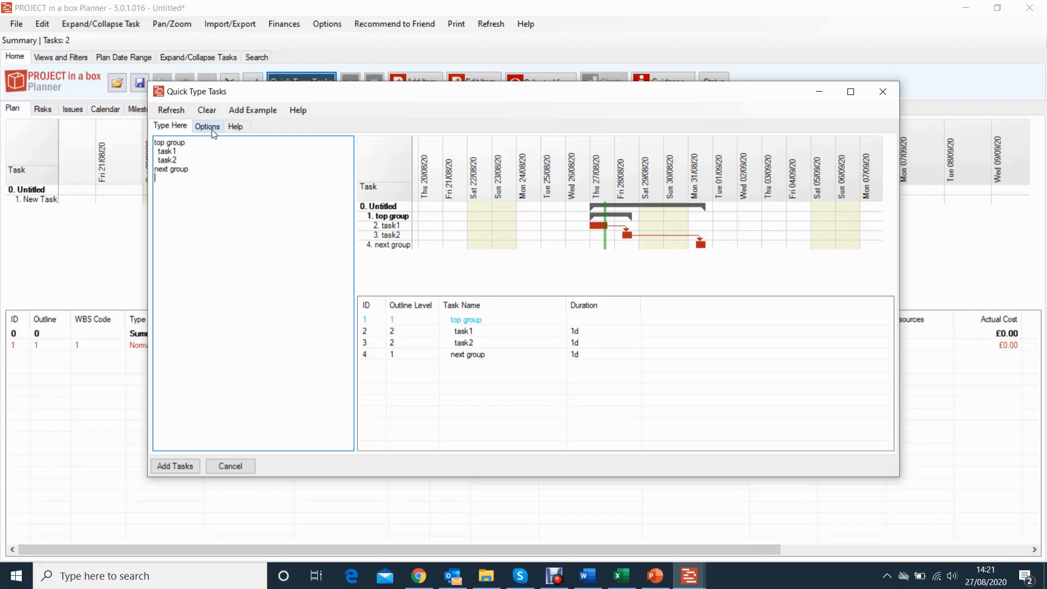
# Give task1 a duration of 2d and task2 a duration of 5d, separated from their names by commas
pyautogui.write(', 2d')
pyautogui.click(199, 159)
pyautogui.write(', 5d')
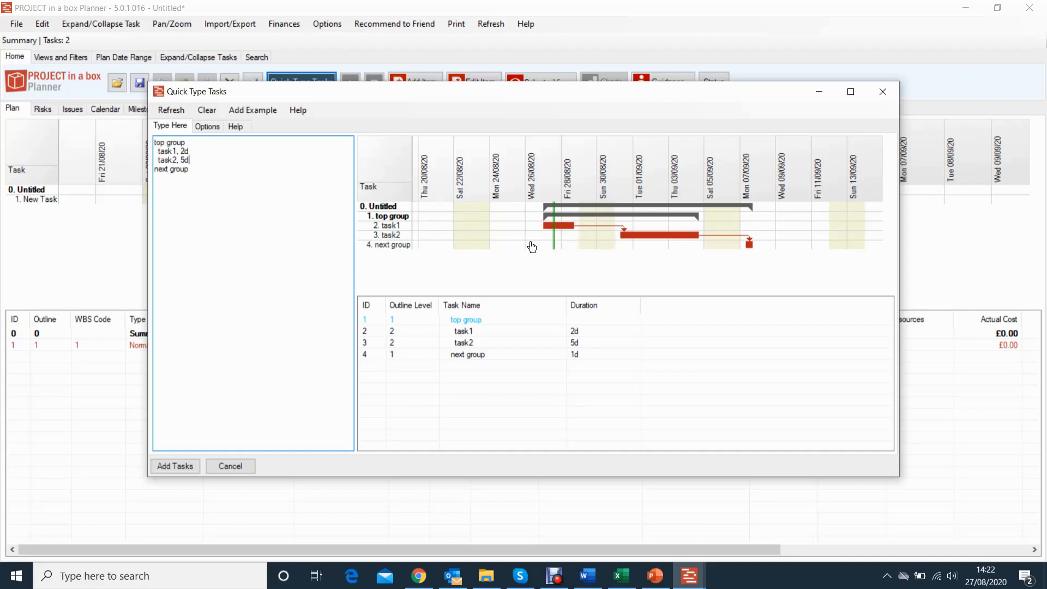
# Set the quick-typed tasks to Replace, keep the comma as field separator, and add them, overwriting the current plan's tasks
pyautogui.click(207, 129)
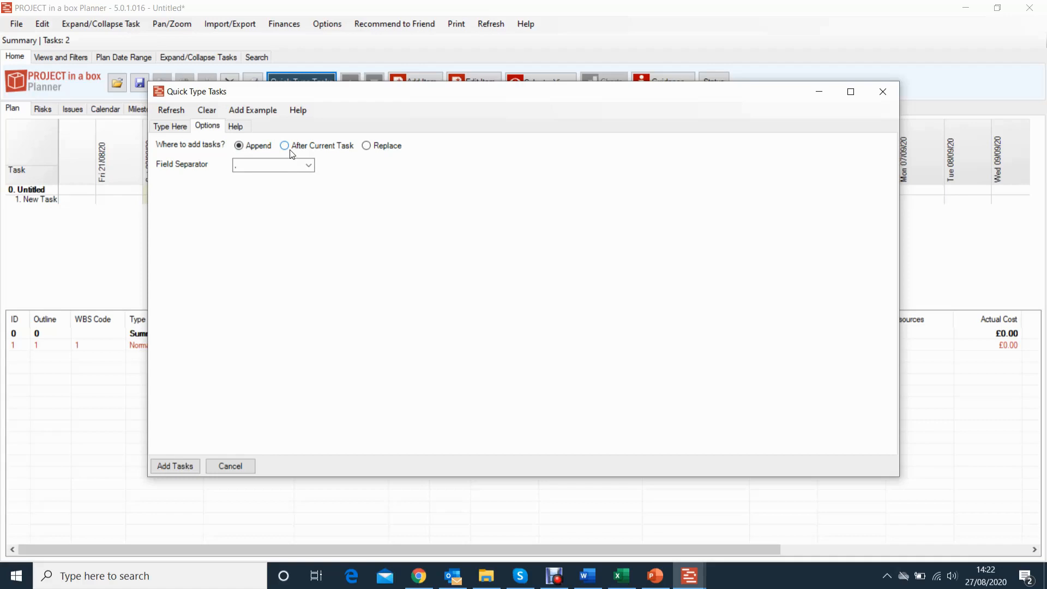
pyautogui.click(366, 146)
pyautogui.click(308, 165)
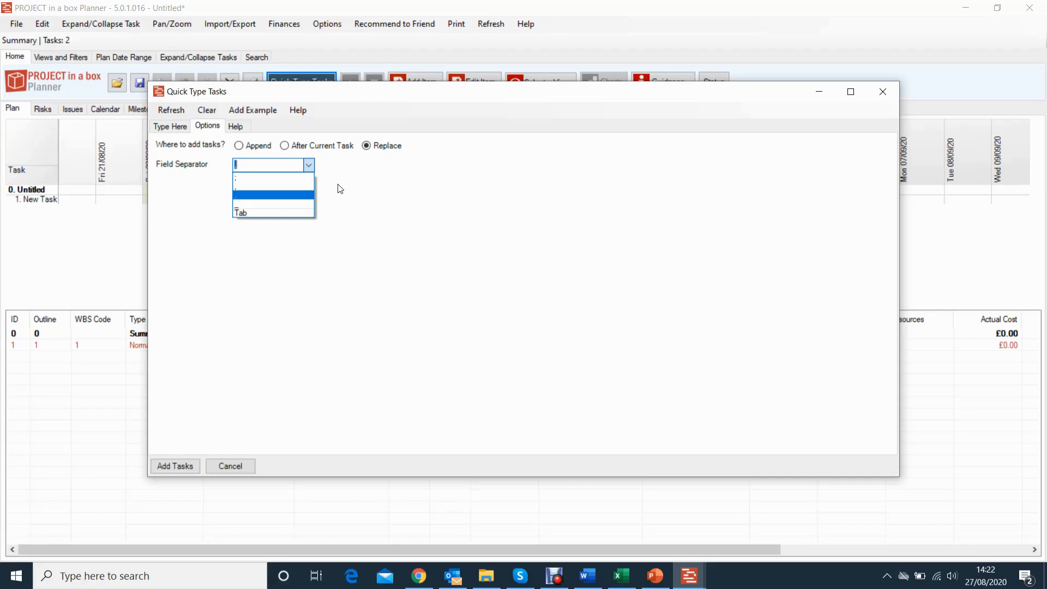
pyautogui.click(363, 184)
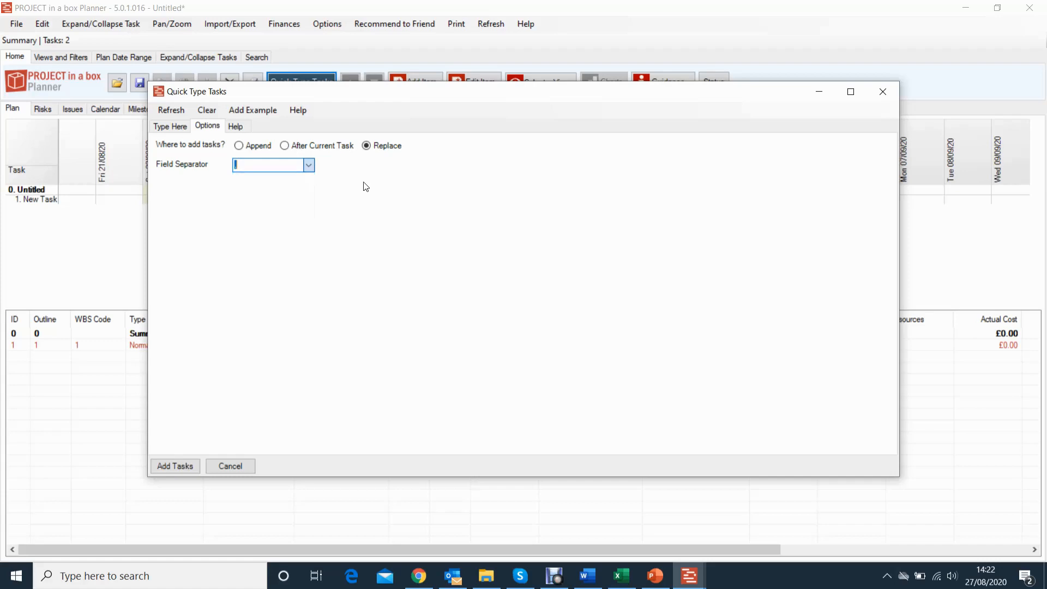
pyautogui.click(178, 467)
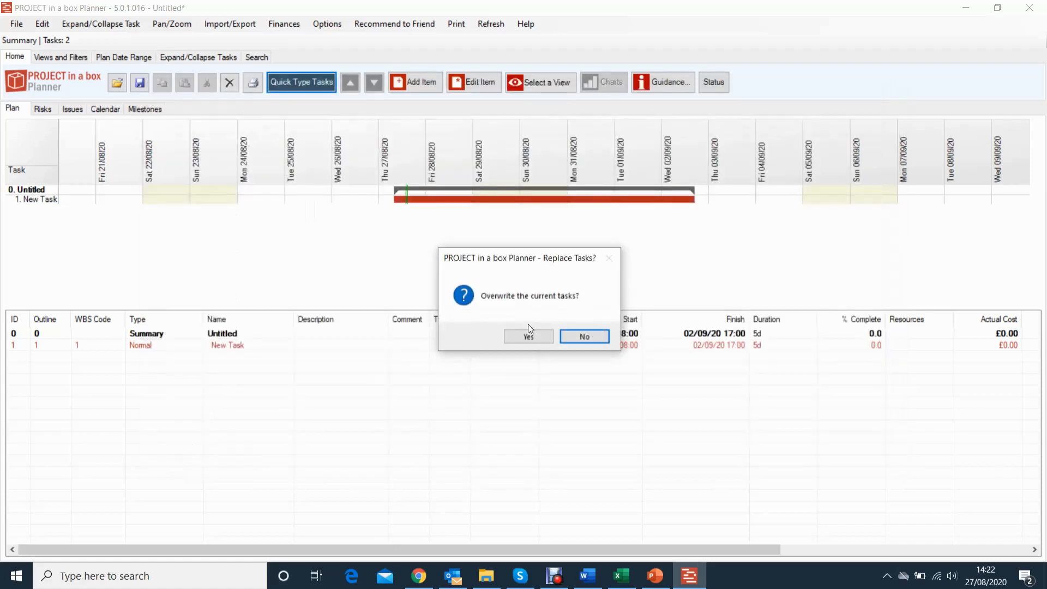
pyautogui.click(542, 341)
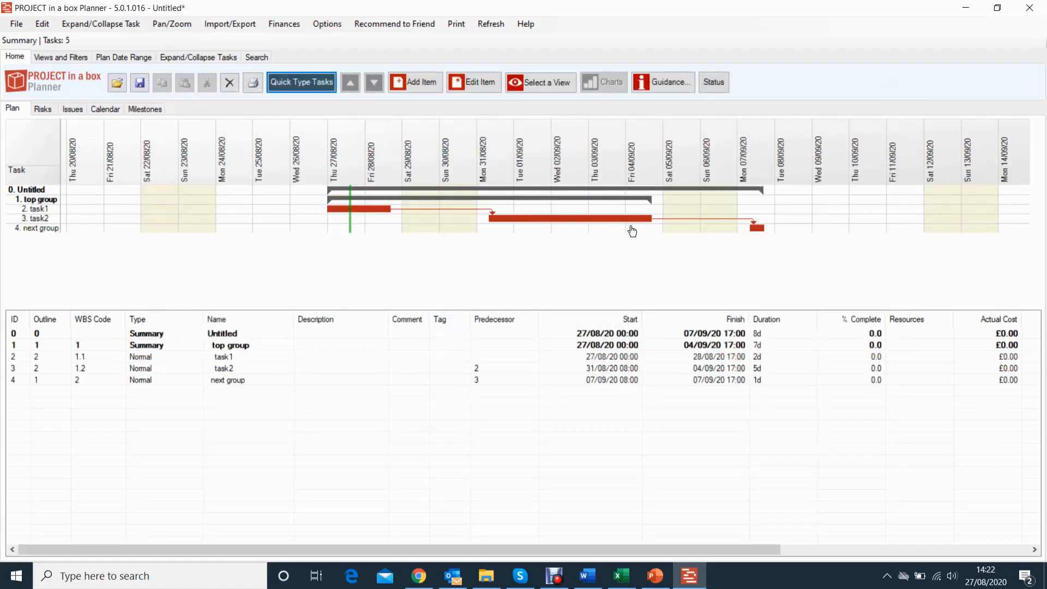
# Review the task details and duration options of task1 in the plan, making no changes
pyautogui.doubleClick(45, 211)
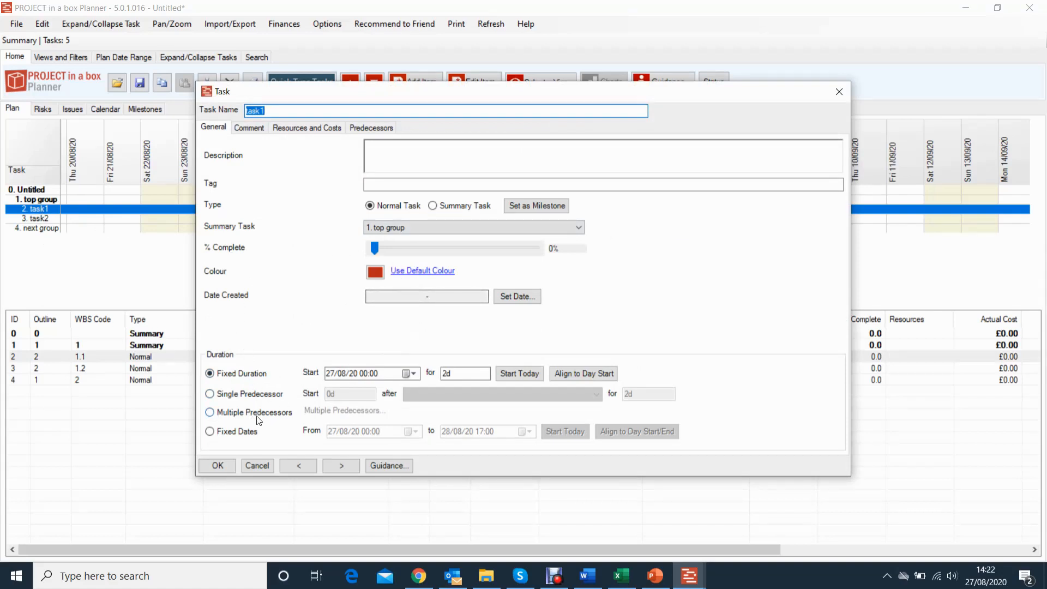
pyautogui.click(840, 93)
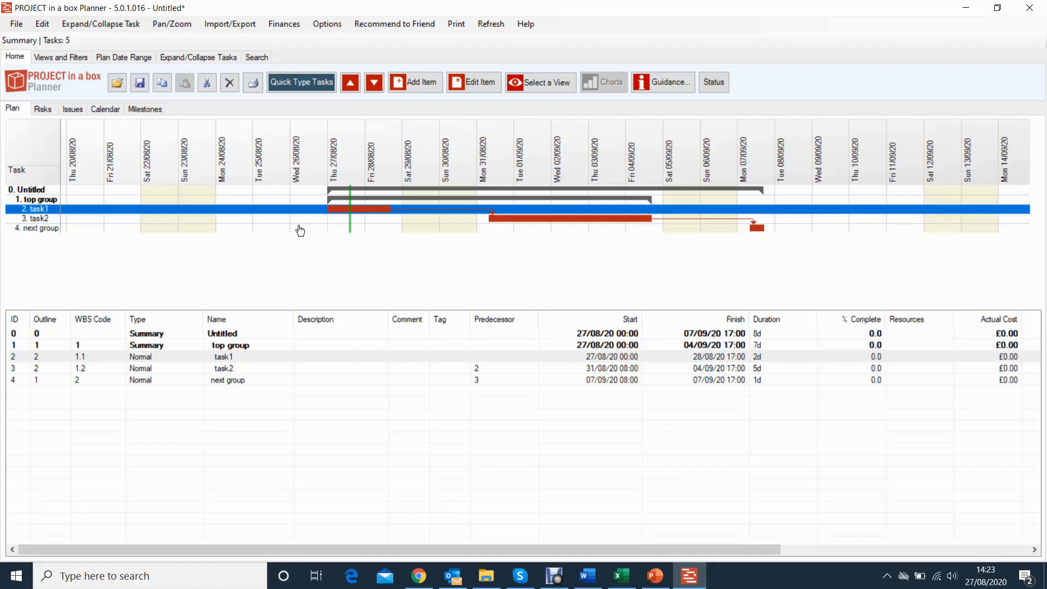
# Reopen Quick Type Tasks, then switch to Excel and resize the planning test data.xls window so it sits over the planner
pyautogui.click(284, 89)
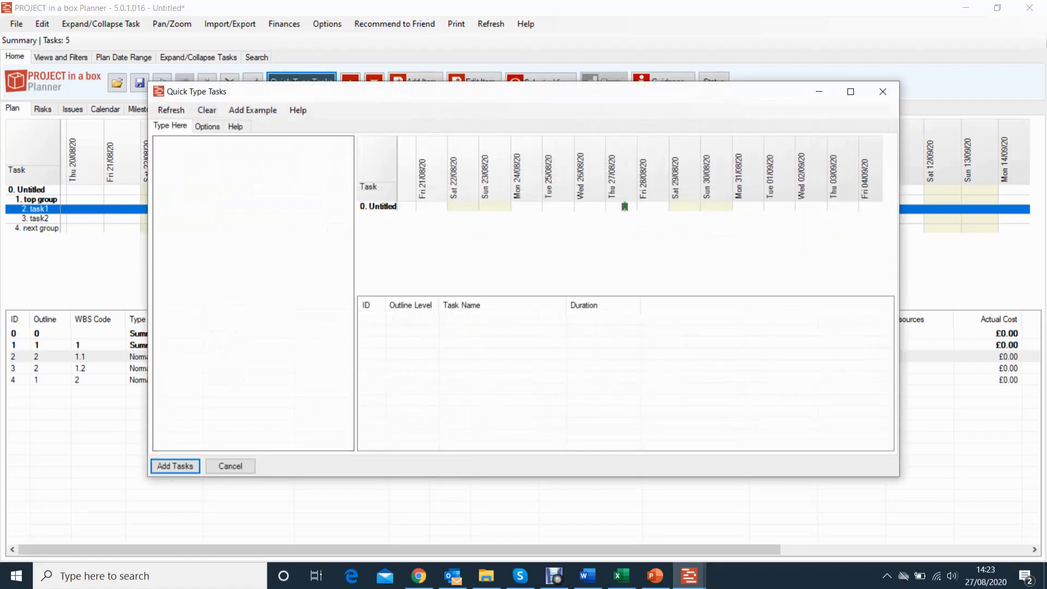
pyautogui.hotkey('alt', 'Tab')
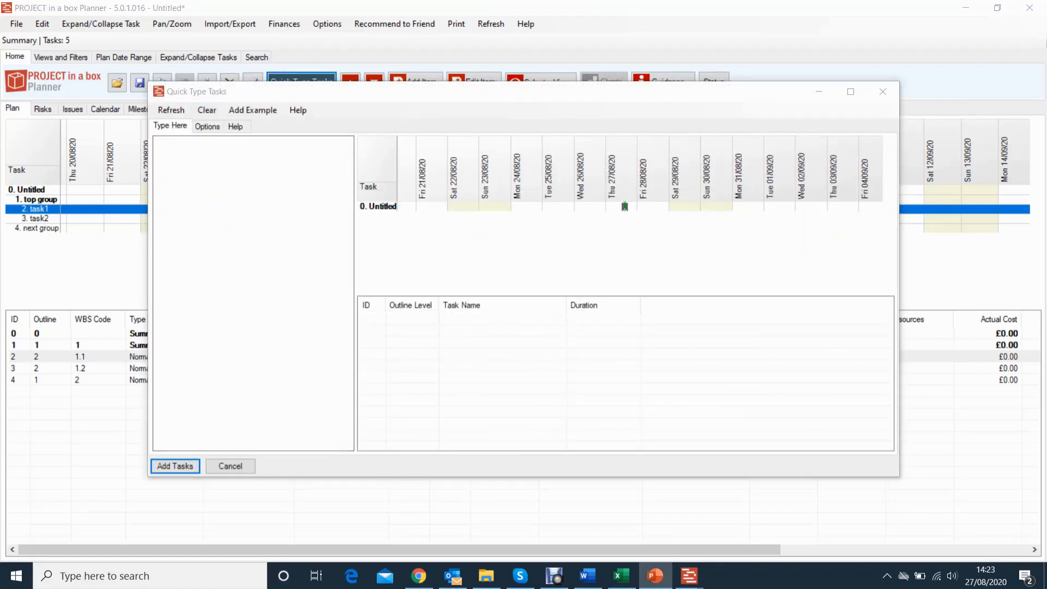
pyautogui.hotkey('alt', 'Tab')
pyautogui.moveTo(1046, 257); pyautogui.dragTo(776, 146)
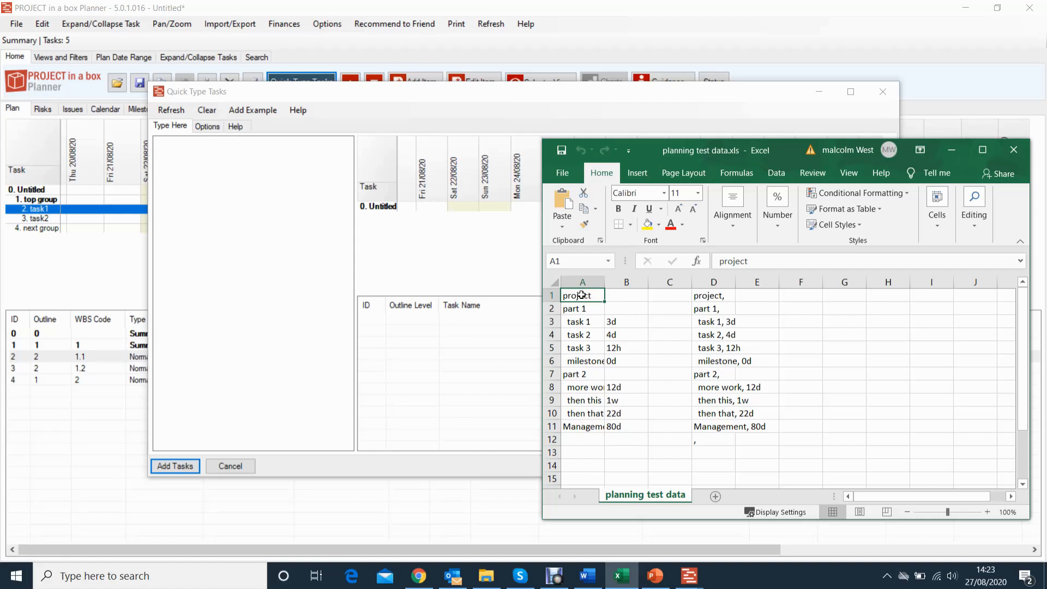
# Copy the comma-separated task list in cells D1:D11 of the planning test data sheet
pyautogui.moveTo(582, 295); pyautogui.dragTo(624, 426)
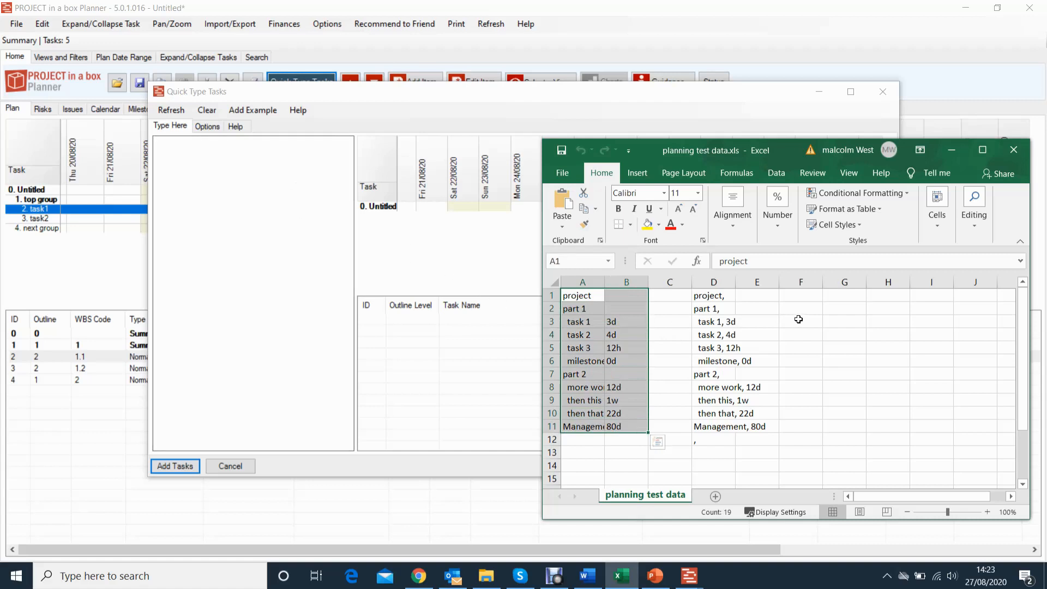
pyautogui.click(709, 295)
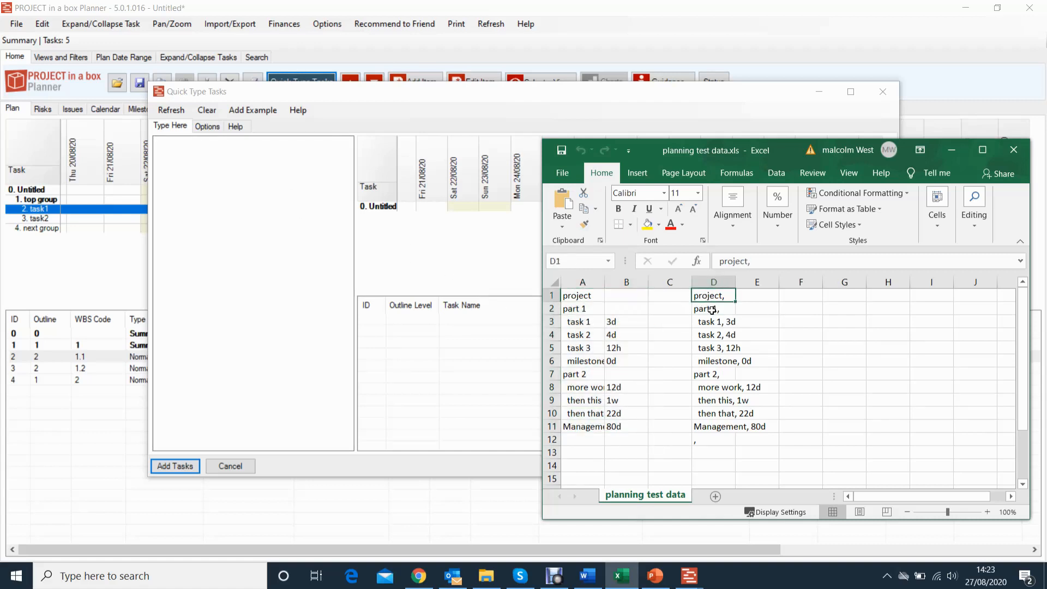
pyautogui.click(711, 309)
pyautogui.click(714, 321)
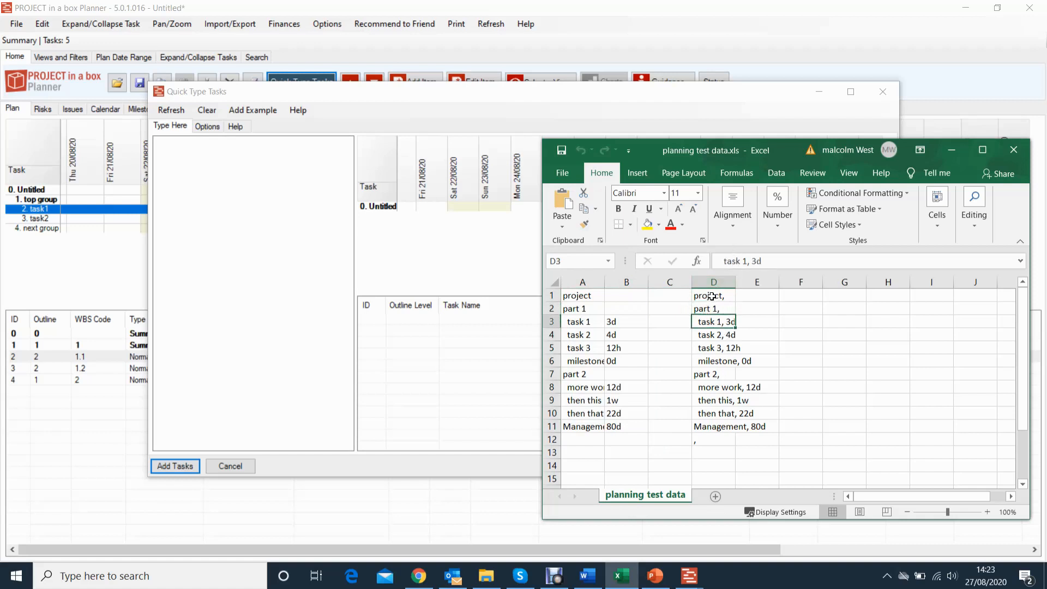
pyautogui.moveTo(712, 296); pyautogui.dragTo(709, 426)
pyautogui.rightClick(713, 423)
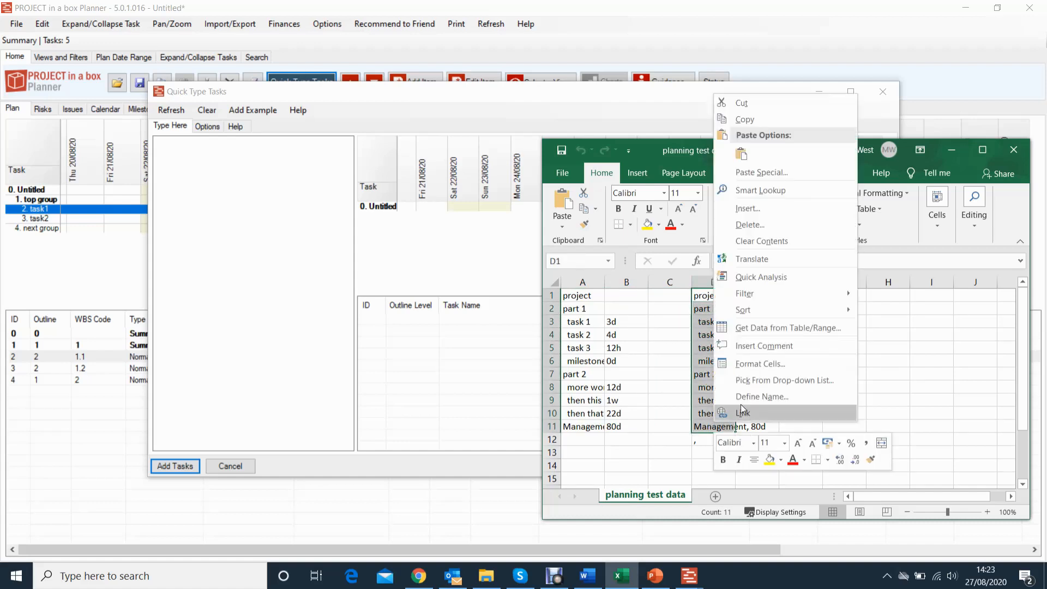
pyautogui.click(745, 119)
# Switch back to PROJECT in a box Planner, paste the copied task list into Quick Type Tasks, and check its Gantt preview
pyautogui.click(289, 193)
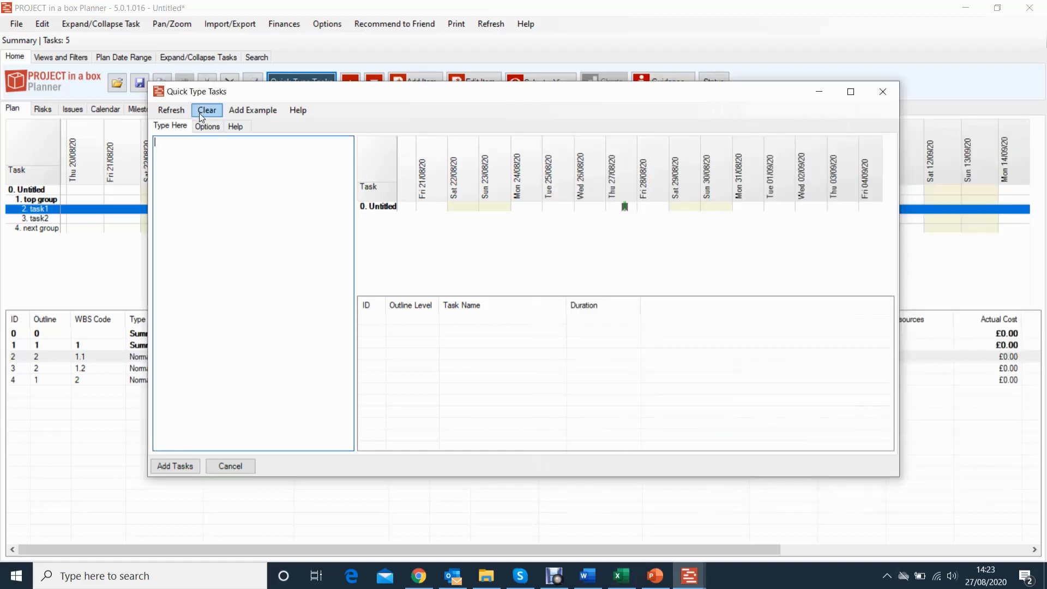
pyautogui.rightClick(205, 160)
pyautogui.click(235, 216)
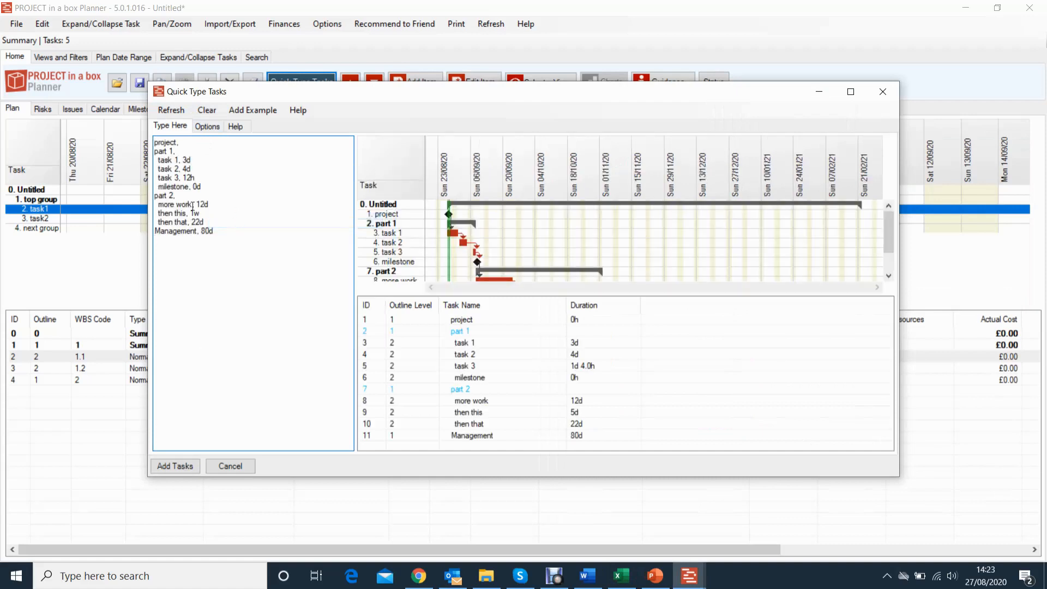
pyautogui.moveTo(891, 235); pyautogui.dragTo(888, 273)
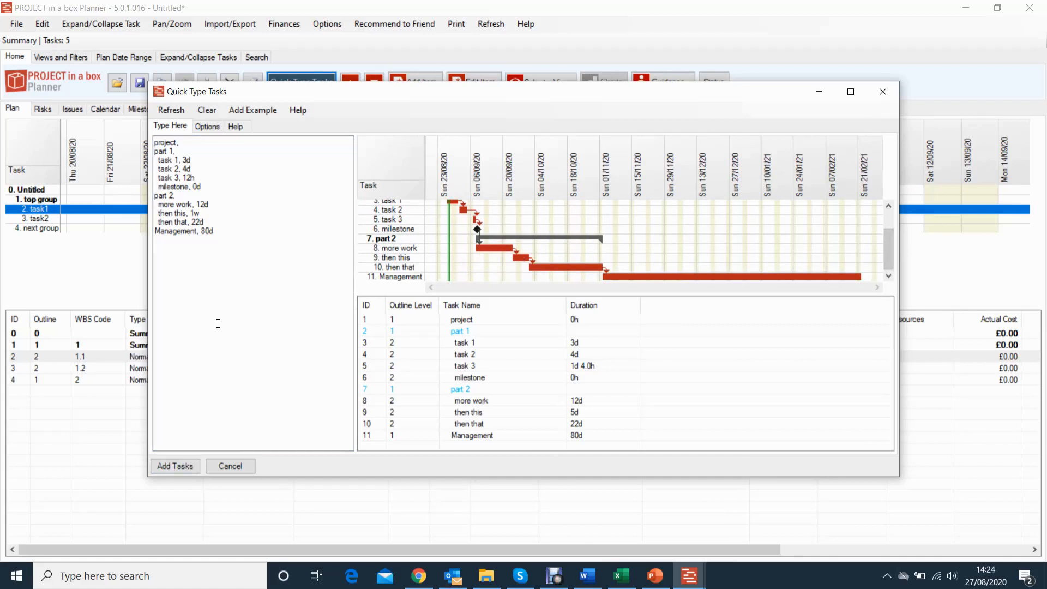
# Set the pasted tasks to Append and add them to the existing plan
pyautogui.click(207, 126)
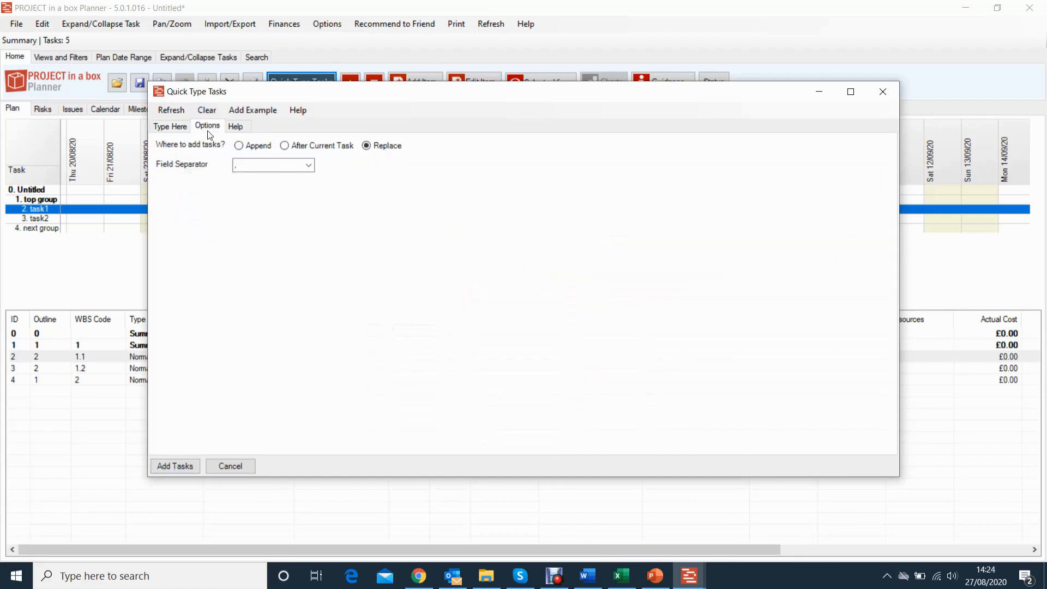
pyautogui.click(238, 146)
pyautogui.click(175, 466)
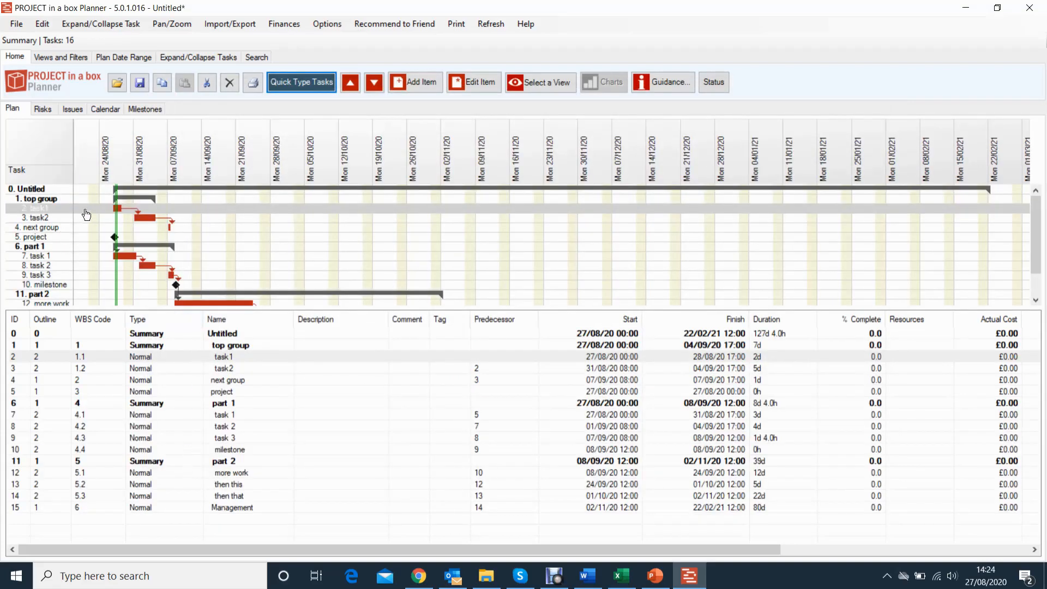
# Change the Management task's single predecessor to "1. top group", keeping the 0d start offset and 80d duration
pyautogui.scroll(-1, 149, 241)
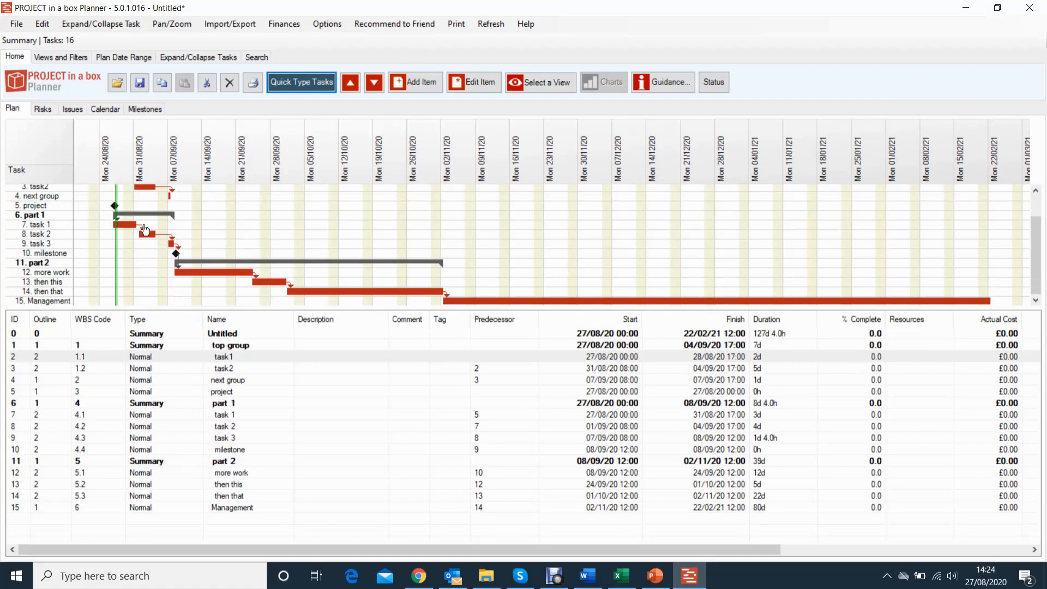
pyautogui.click(478, 304)
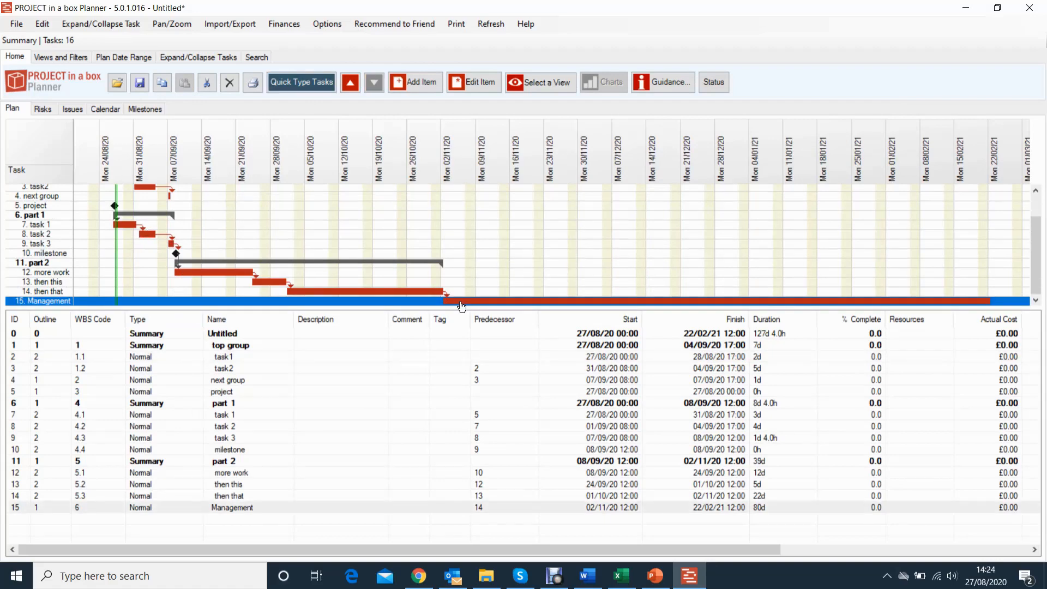
pyautogui.doubleClick(462, 306)
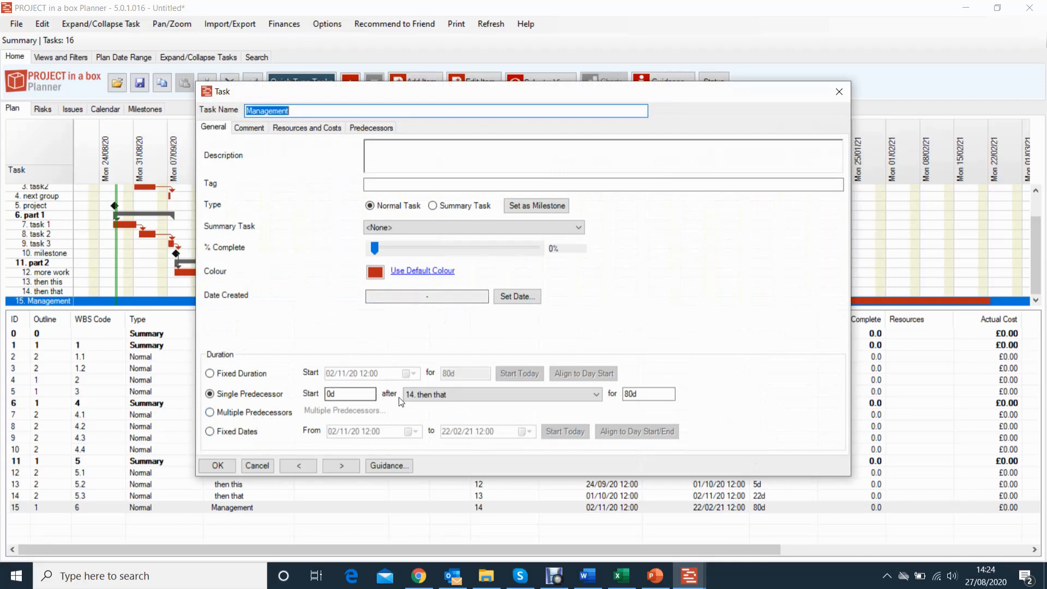
pyautogui.click(595, 394)
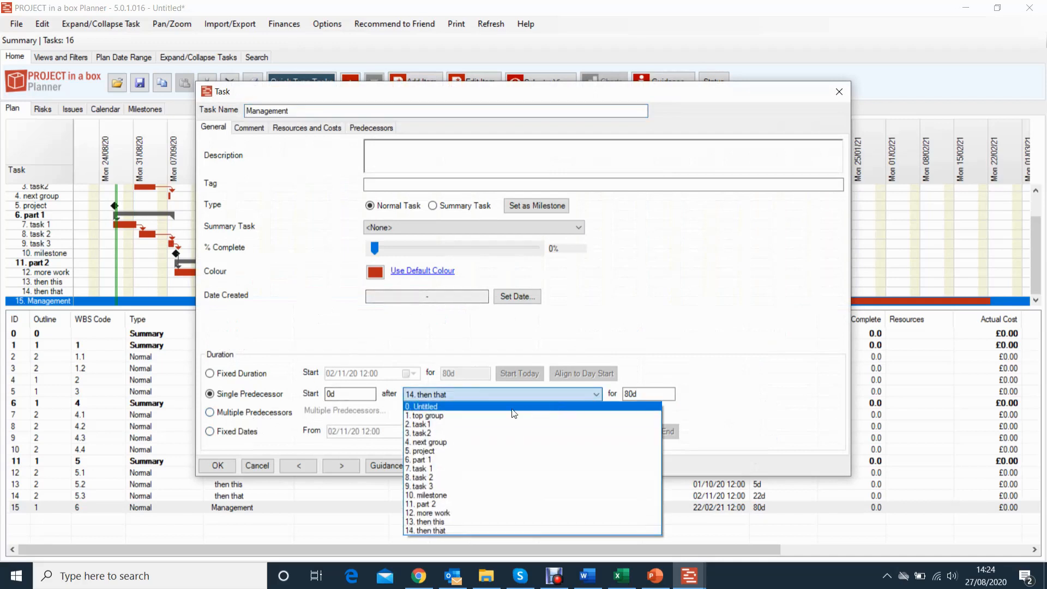
pyautogui.click(429, 416)
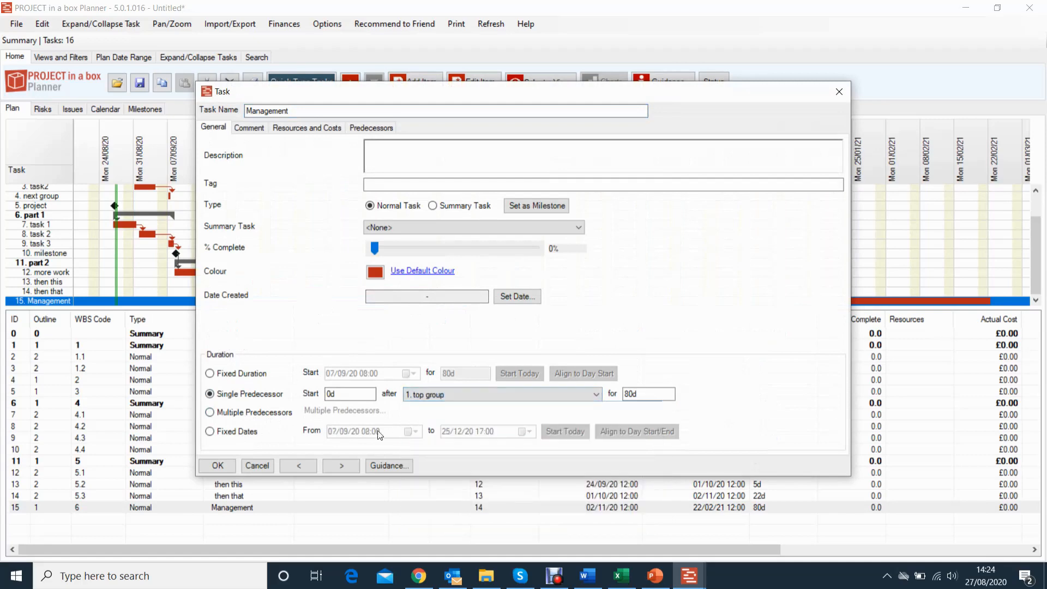
pyautogui.click(218, 465)
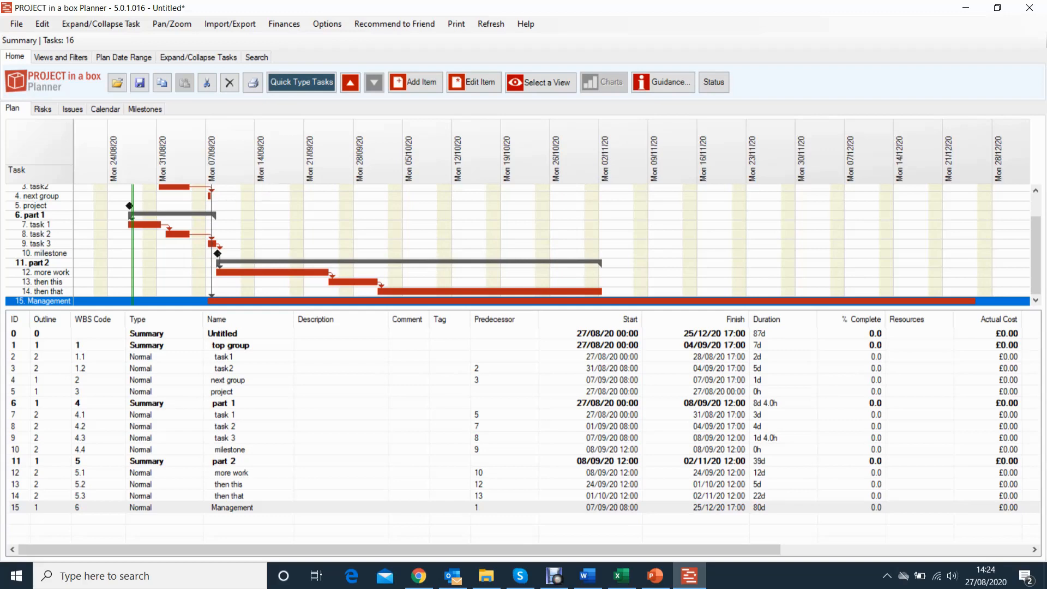
# Reopen Quick Type Tasks and clear the previously pasted task list
pyautogui.hotkey('alt', 'Tab')
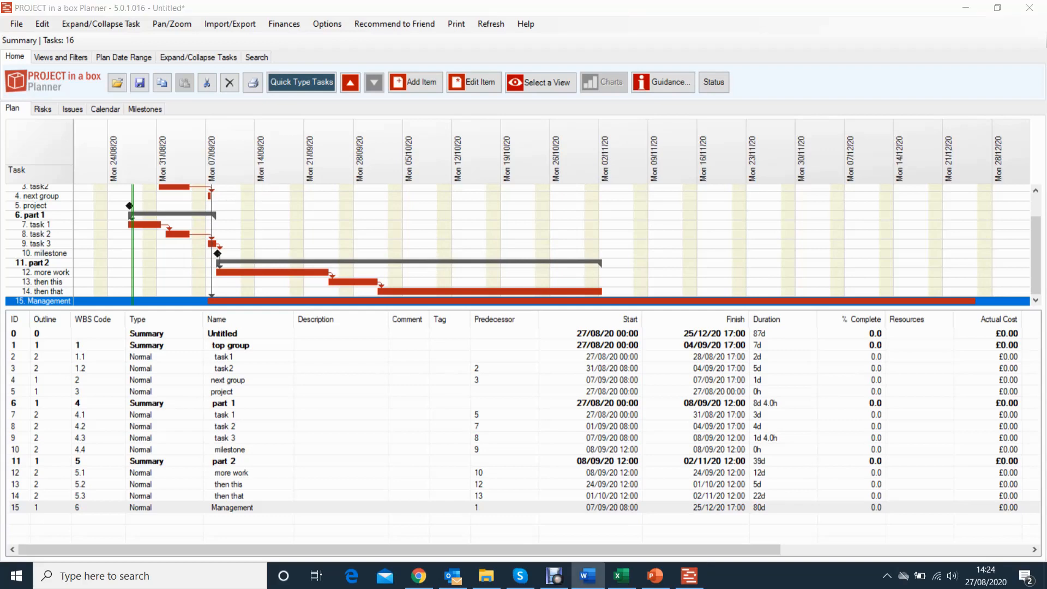
pyautogui.click(322, 82)
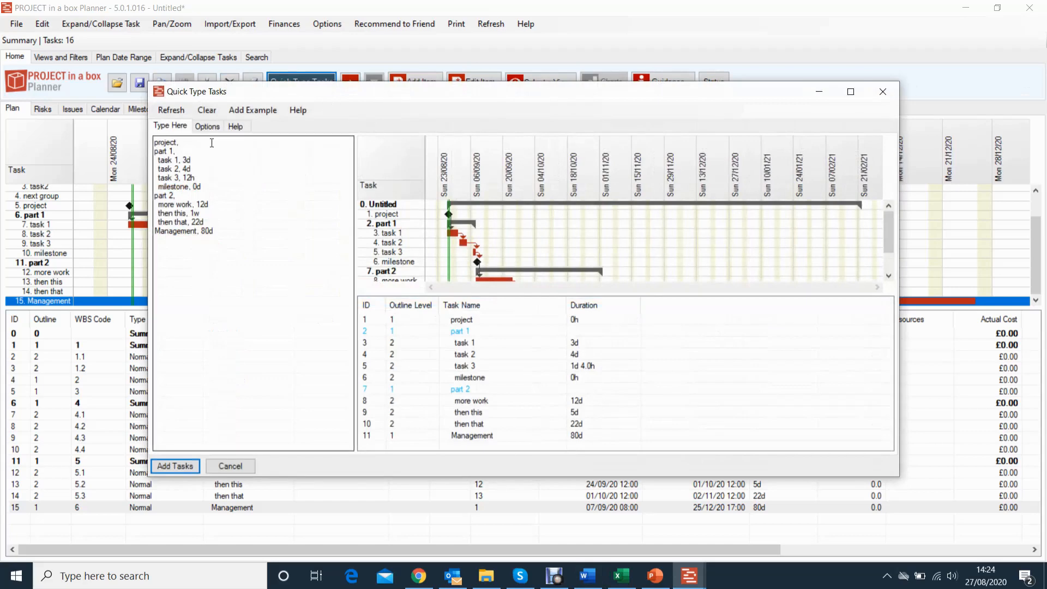
pyautogui.click(208, 109)
# Switch to Word, move the Tasks.docx window over the planner, copy the task table's name and duration columns, and minimize Word
pyautogui.hotkey('alt', 'Tab')
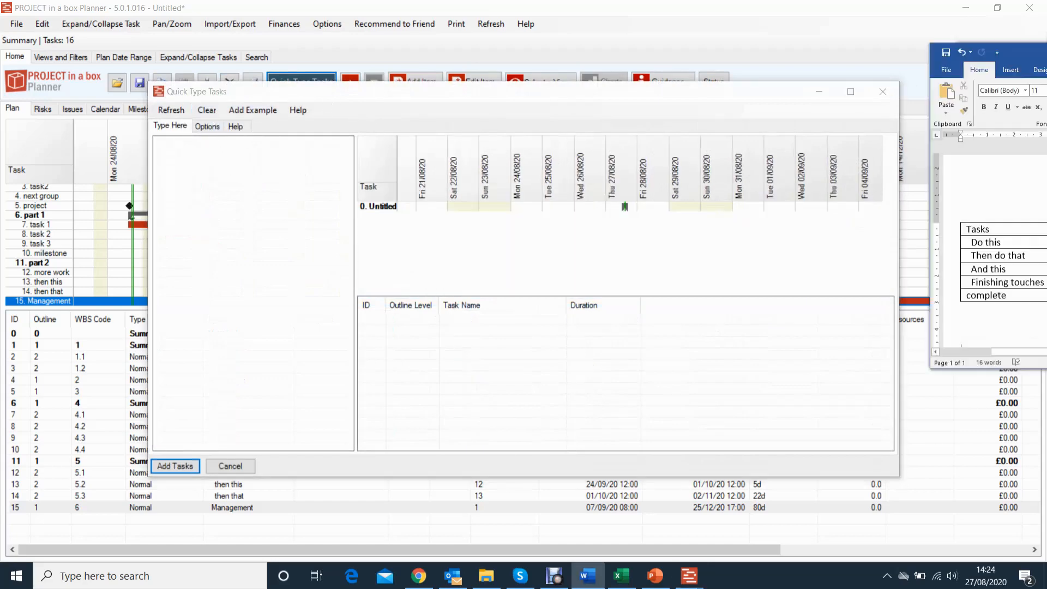
pyautogui.moveTo(1025, 52); pyautogui.dragTo(486, 37)
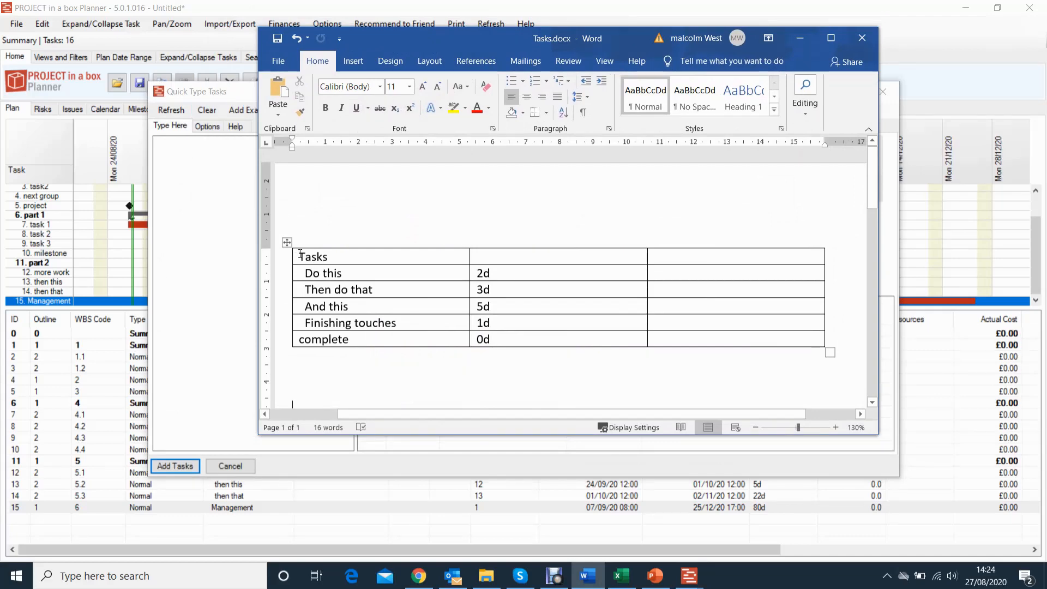
pyautogui.moveTo(301, 254); pyautogui.dragTo(489, 338)
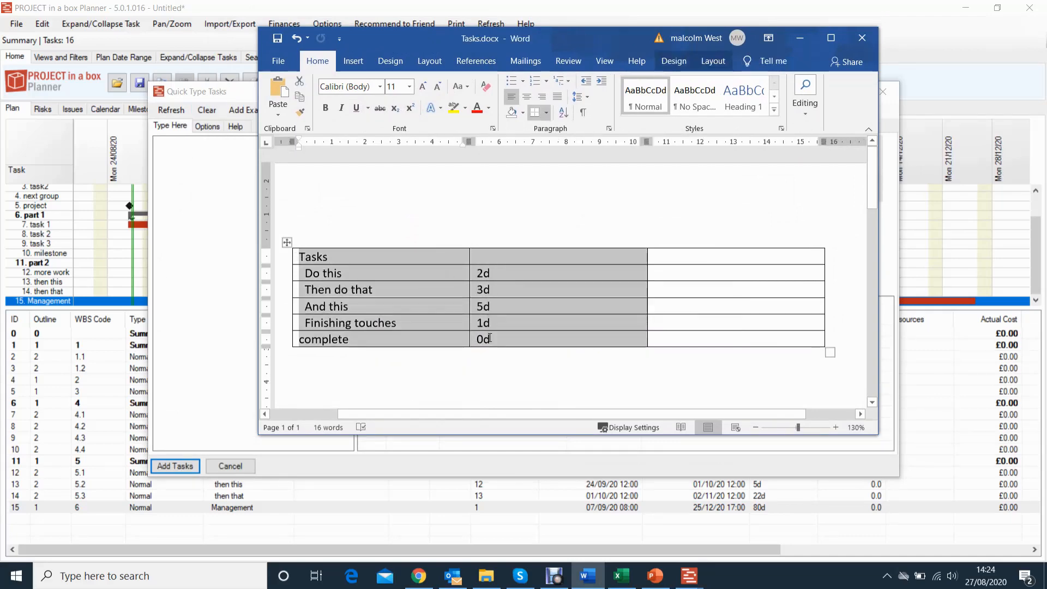
pyautogui.hotkey('ctrl', 'c')
pyautogui.click(793, 38)
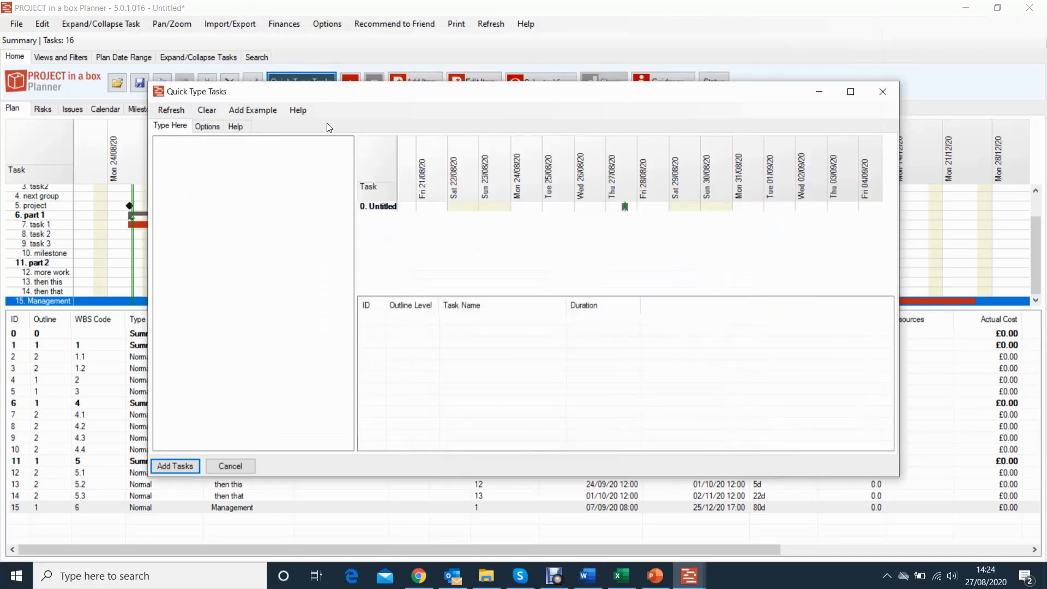
# Set the Quick Type Tasks field separator to Tab and paste the copied Word table as the task list
pyautogui.click(211, 131)
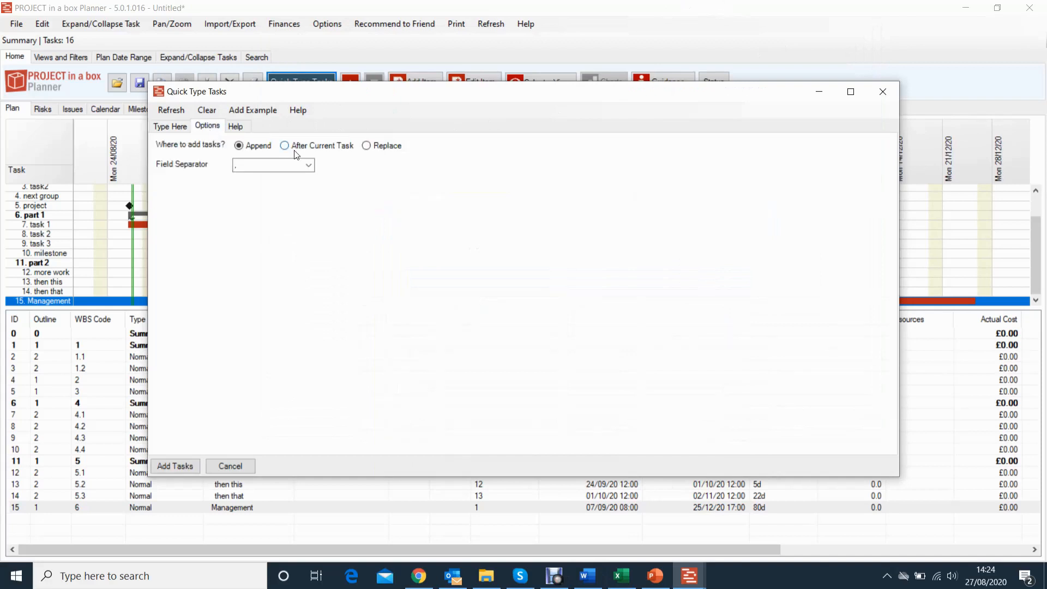
pyautogui.click(272, 164)
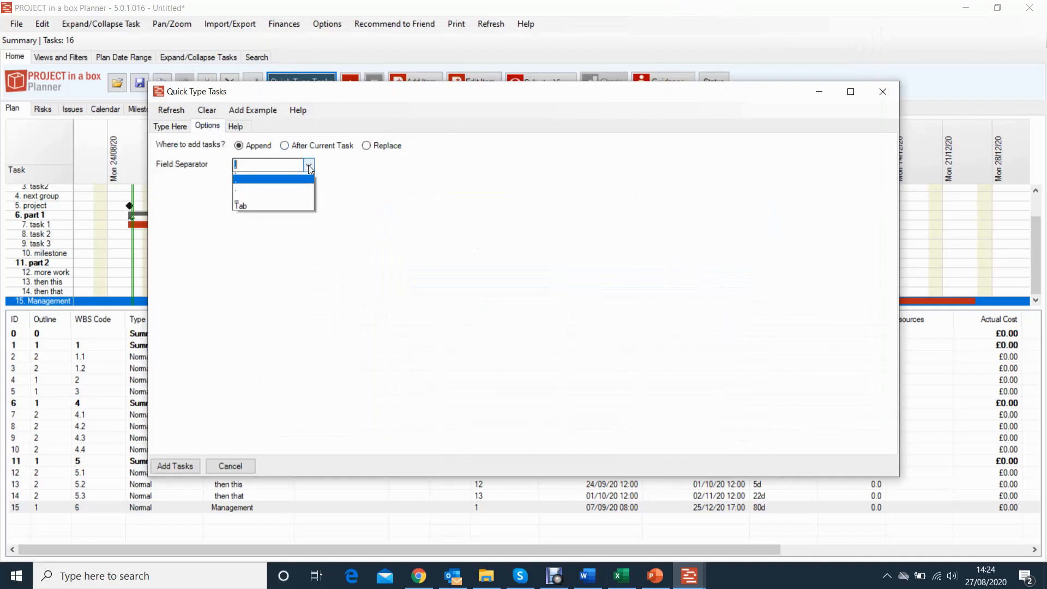
pyautogui.click(266, 214)
pyautogui.click(170, 126)
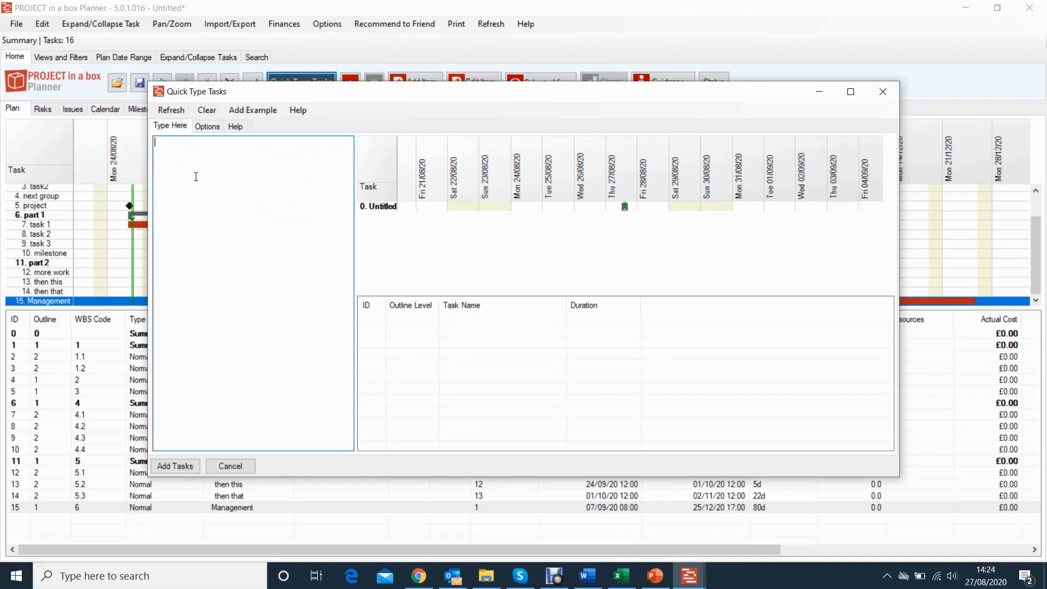
pyautogui.hotkey('ctrl', 'v')
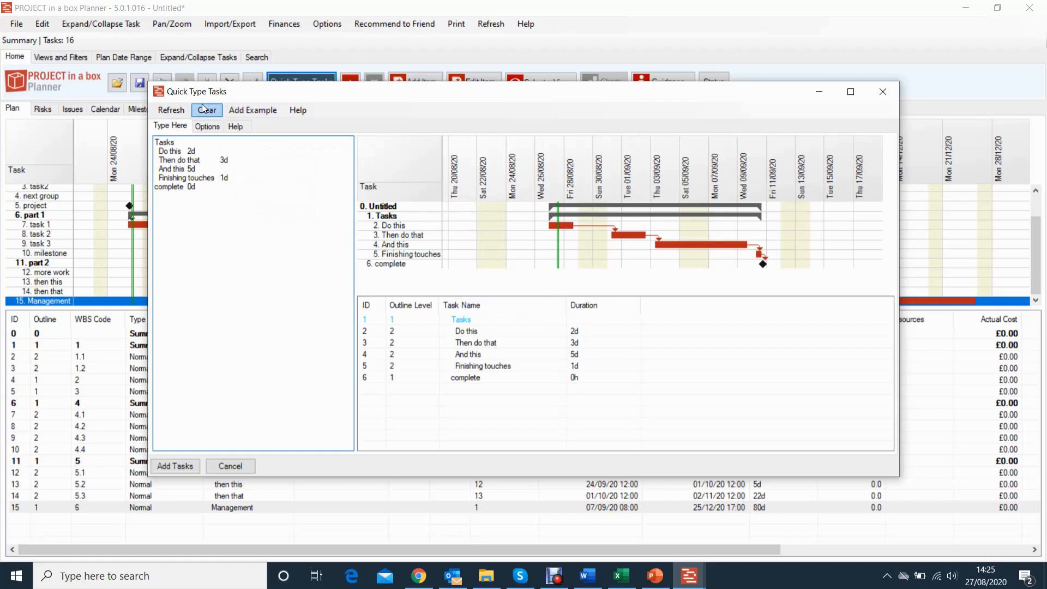
# Add the pasted Word tasks to the plan and look over the updated Gantt chart
pyautogui.click(185, 467)
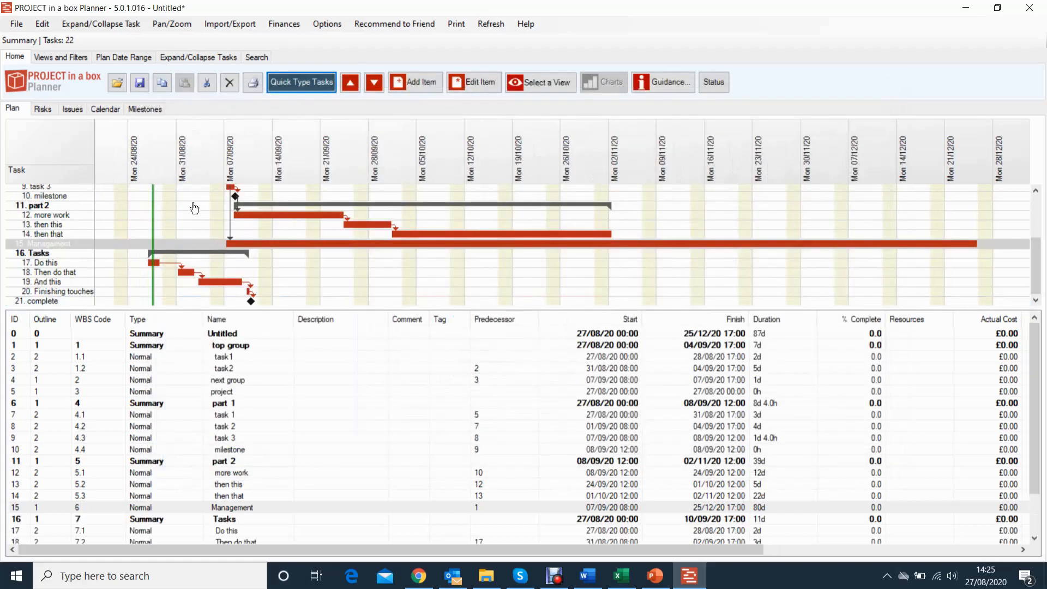
pyautogui.scroll(3, 218, 247)
pyautogui.scroll(-3, 219, 247)
pyautogui.scroll(3, 217, 247)
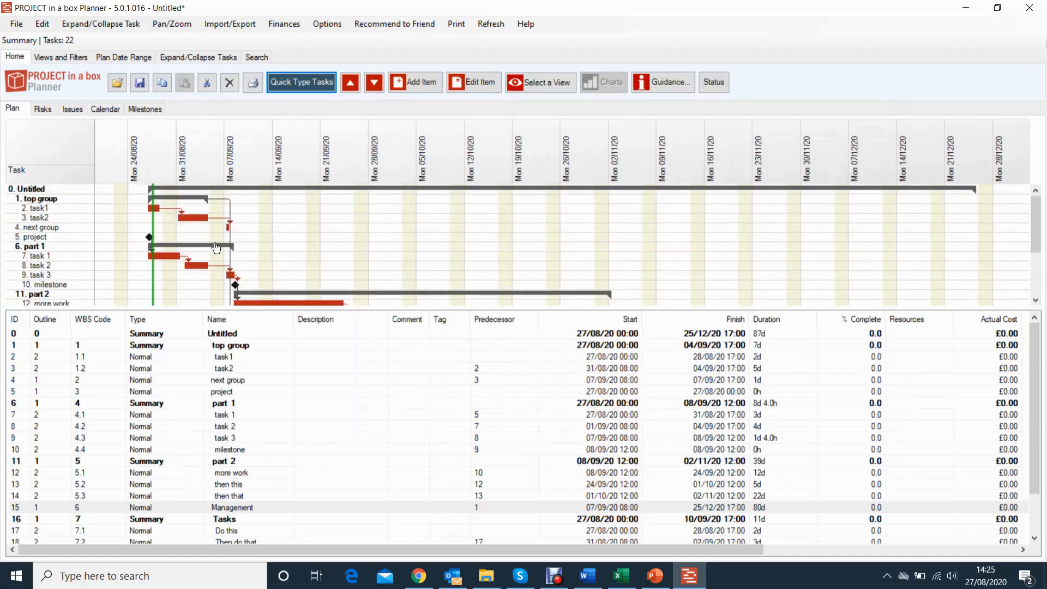